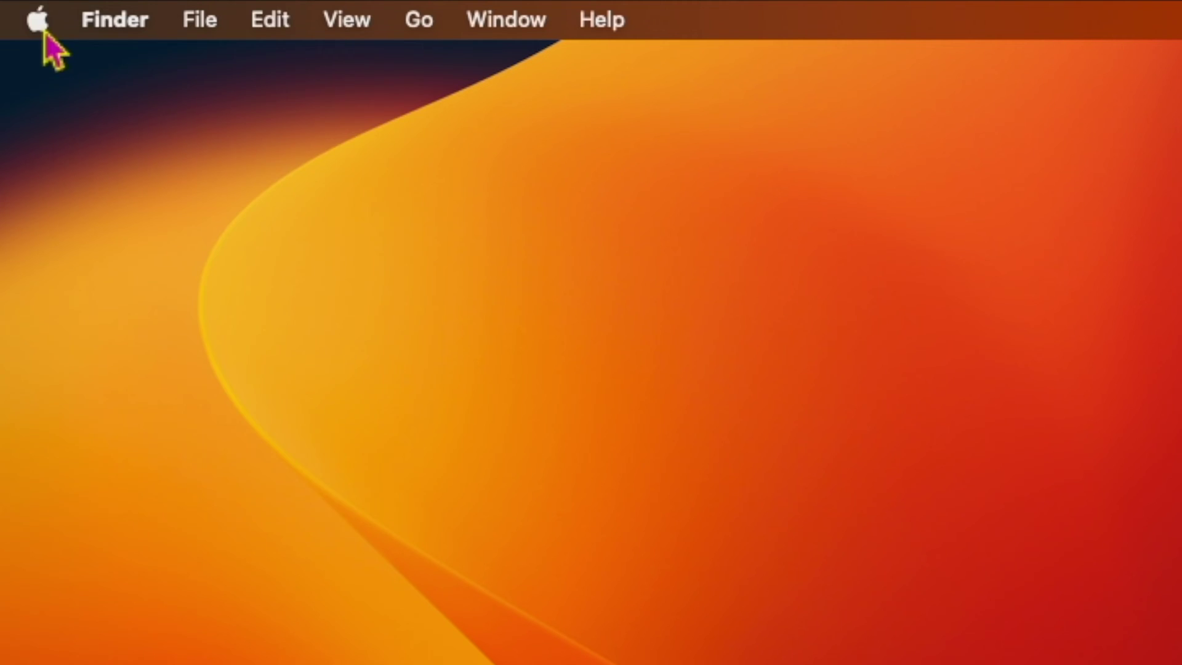
Reach General > Software Update via the Apple menu, showing macOS Ventura 13.5.1 available
{"action": "left_click", "coordinate": [17, 9]}
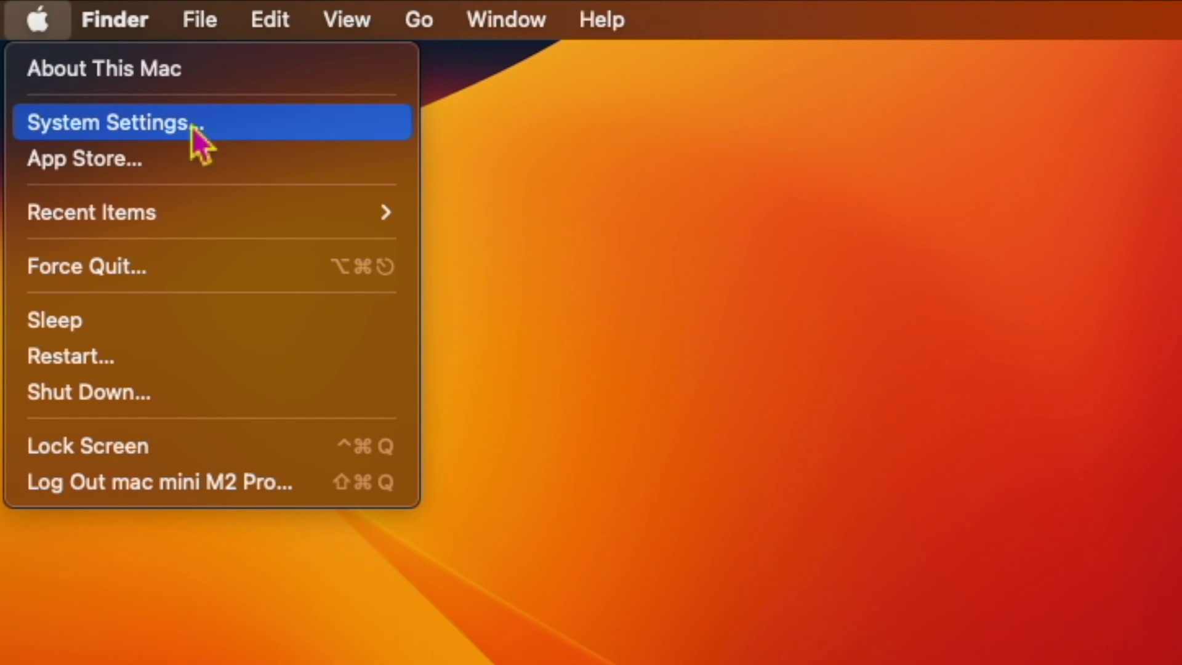
{"action": "left_click", "coordinate": [98, 137]}
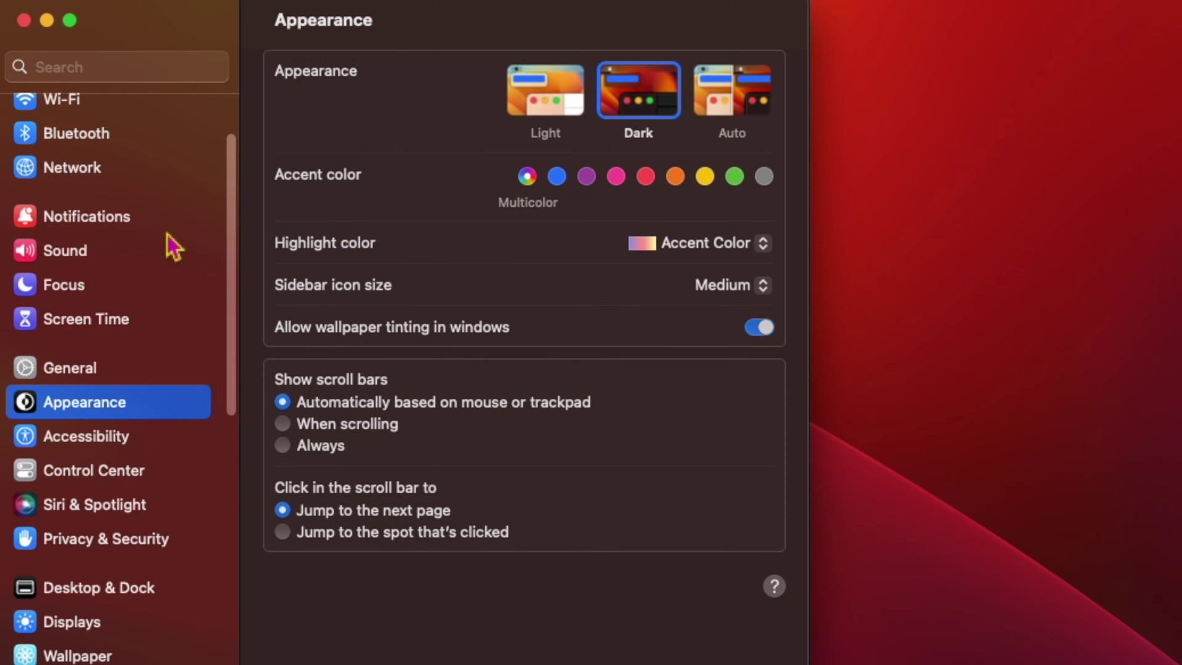
{"action": "left_click", "coordinate": [120, 376]}
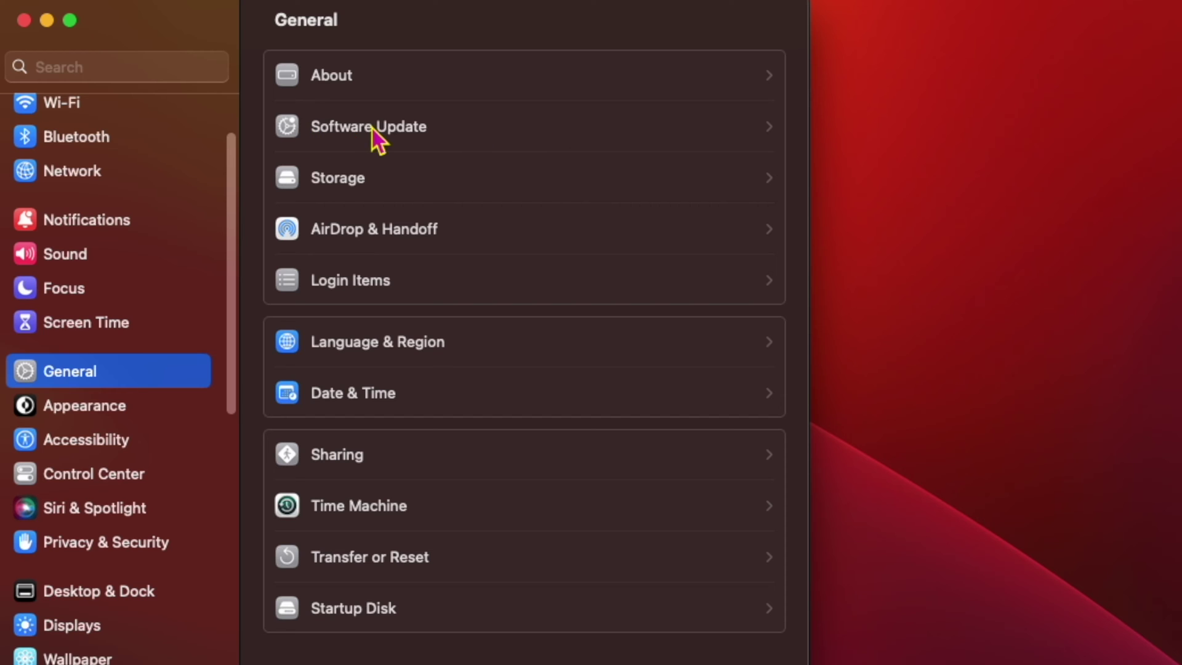
{"action": "left_click", "coordinate": [356, 130]}
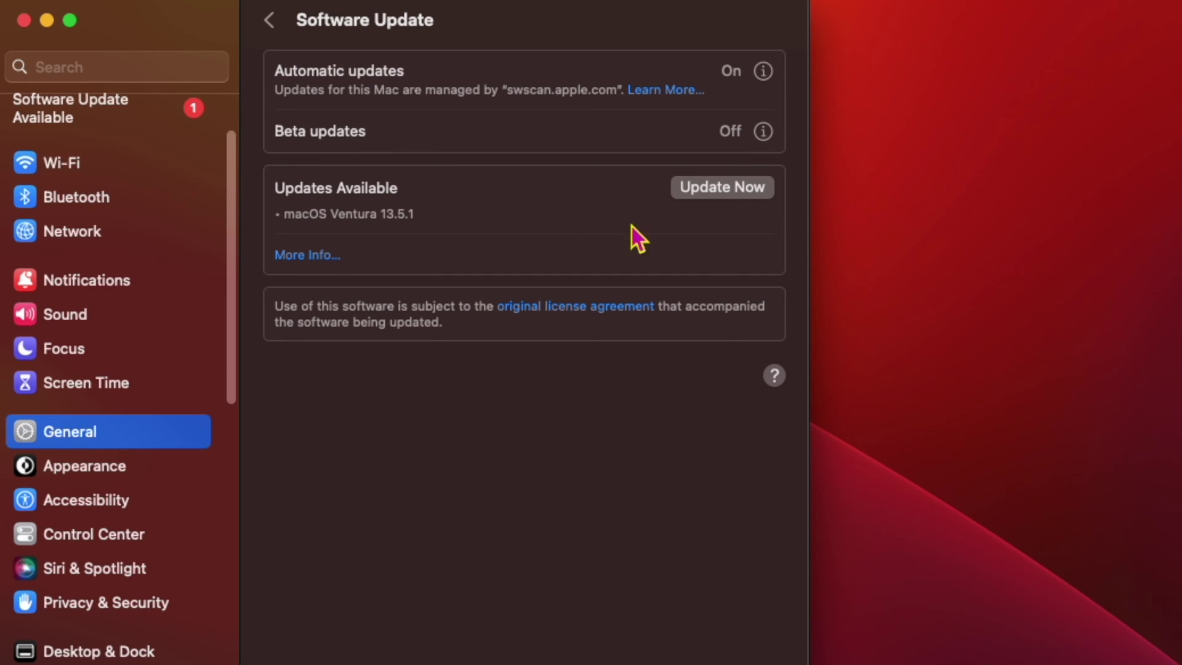
Start installing Ventura 13.5.1, agree to the license and submit the admin password so it downloads
{"action": "left_click", "coordinate": [305, 257]}
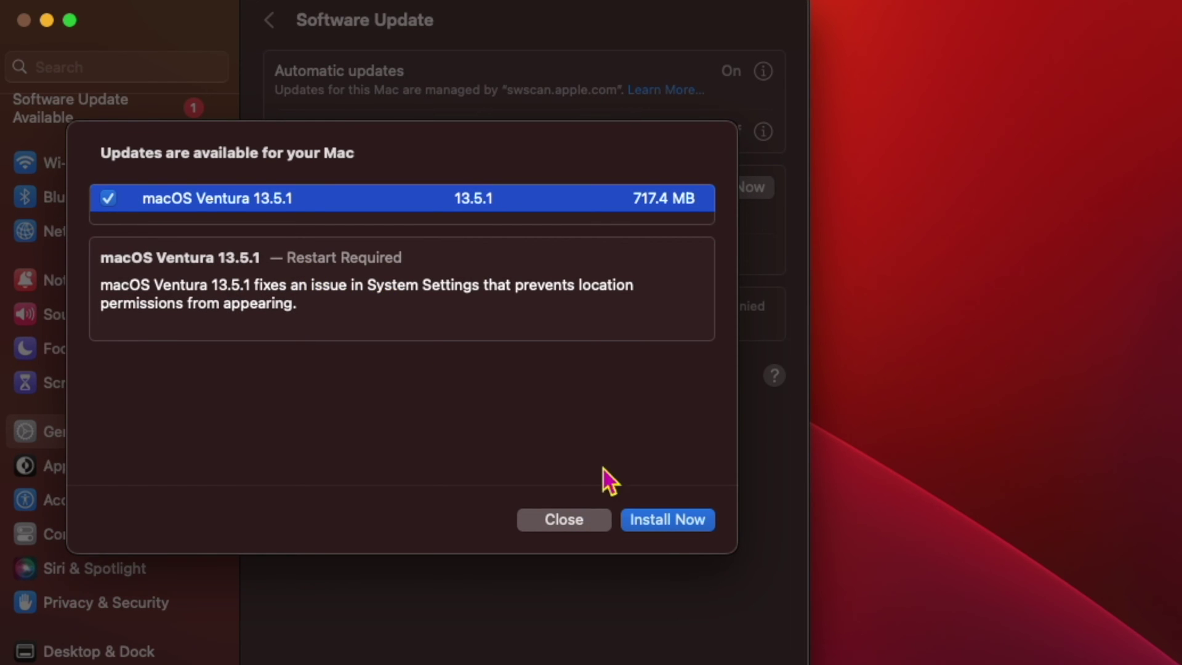
{"action": "left_click", "coordinate": [650, 521]}
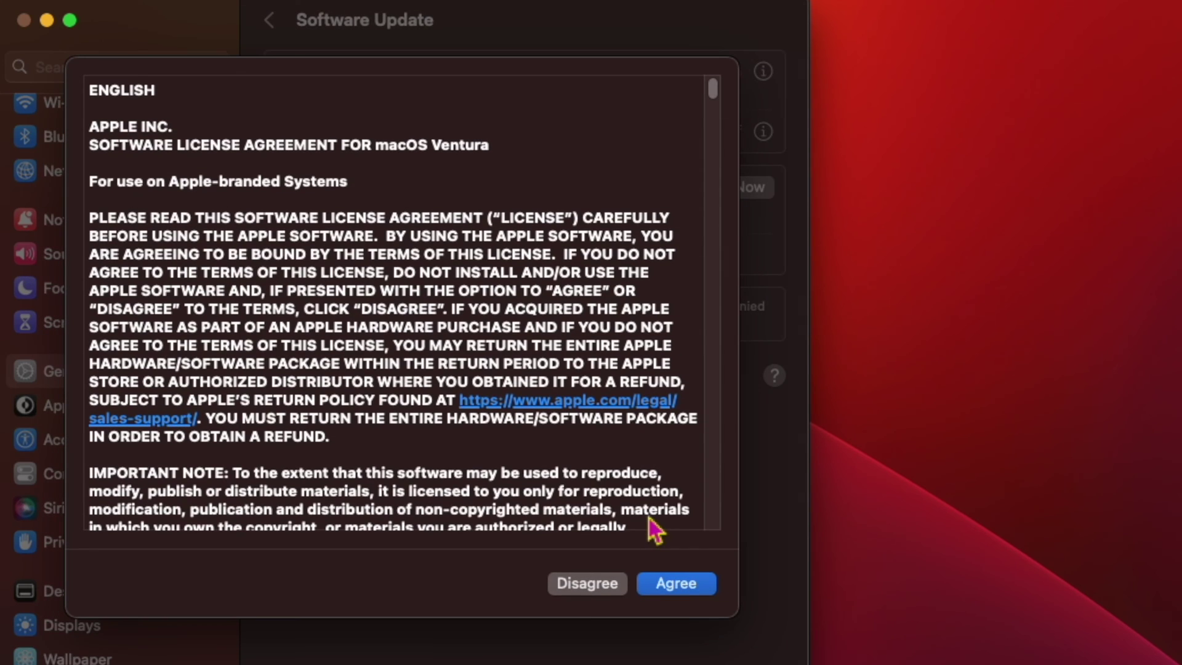
{"action": "left_click", "coordinate": [679, 592]}
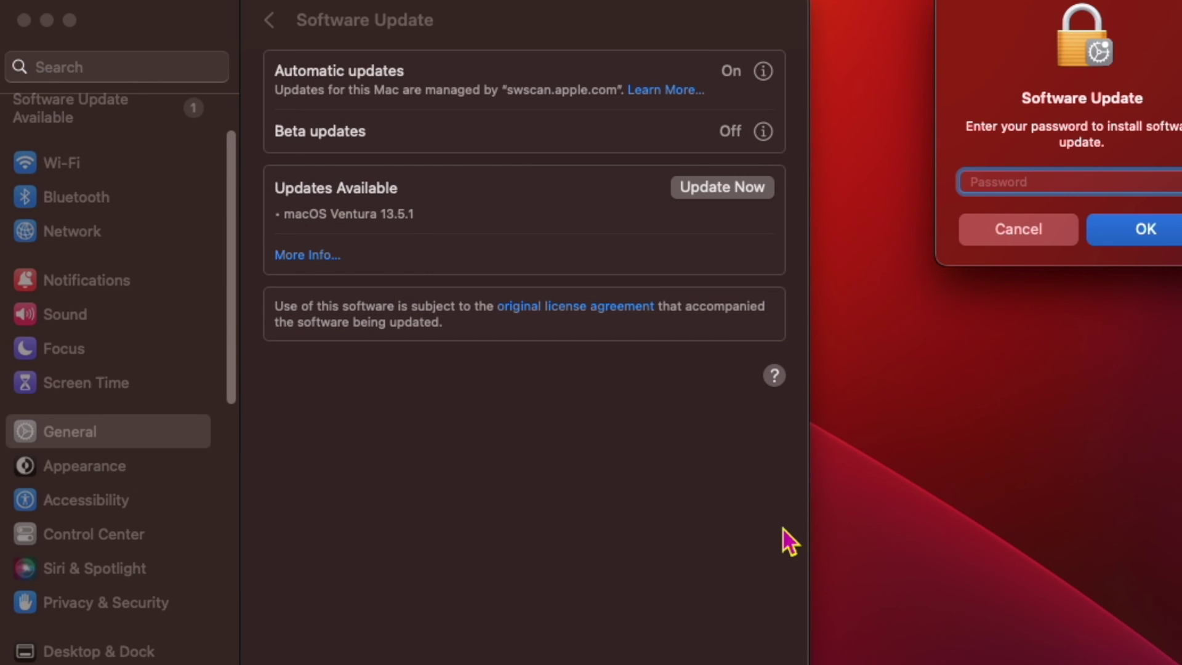
{"action": "type", "text": "•••••••••"}
{"action": "type", "text": "••"}
{"action": "key", "text": "Return"}
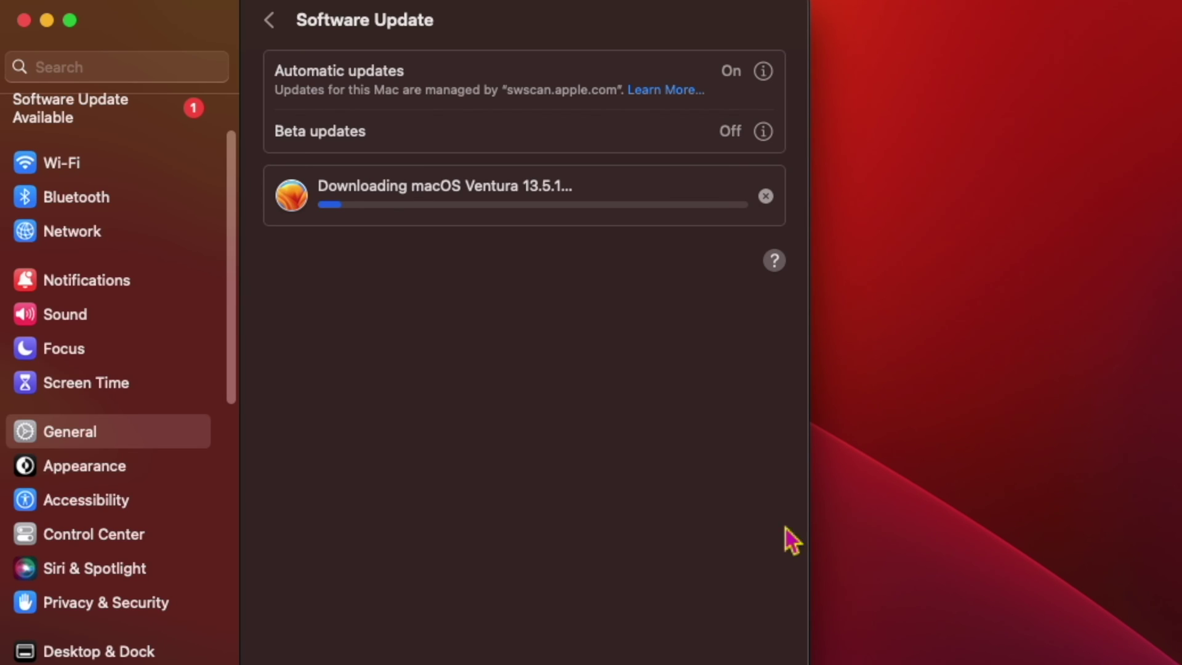